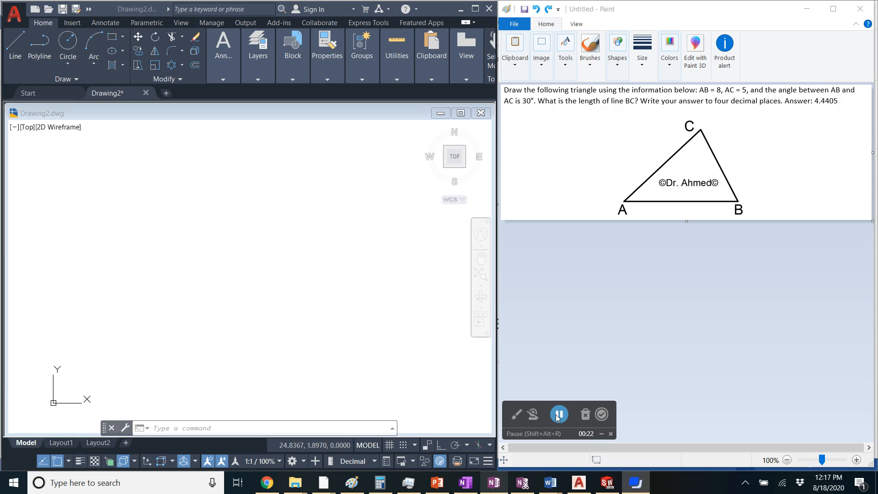
Turn on Ortho mode and draw a horizontal line 8 units long to the right as side AB.
{"action": "left_click", "coordinate": [429, 416]}
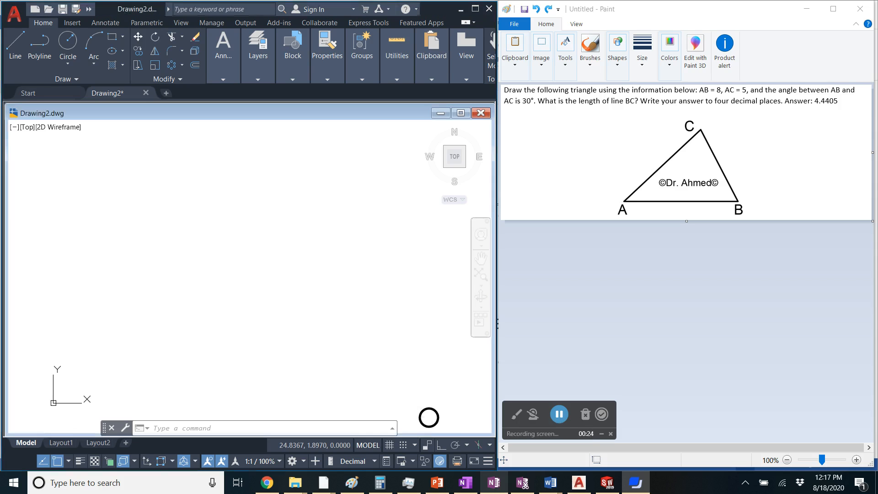
{"action": "left_click", "coordinate": [442, 446]}
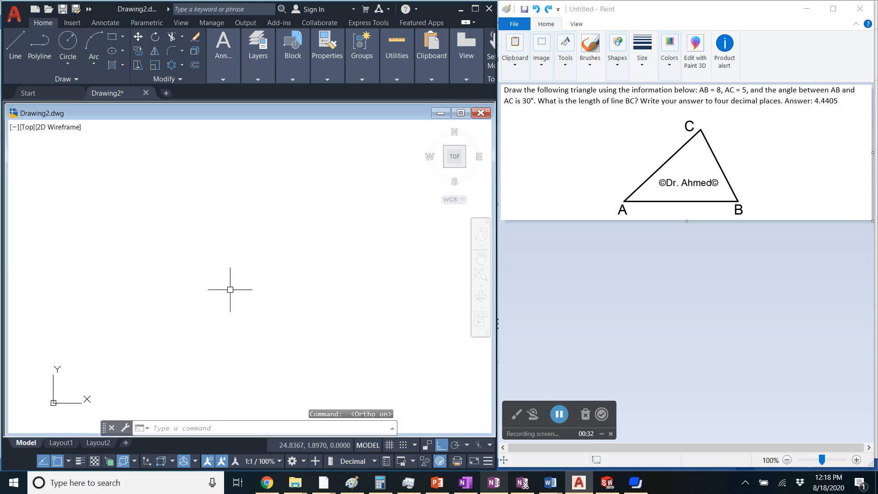
{"action": "left_click", "coordinate": [17, 57]}
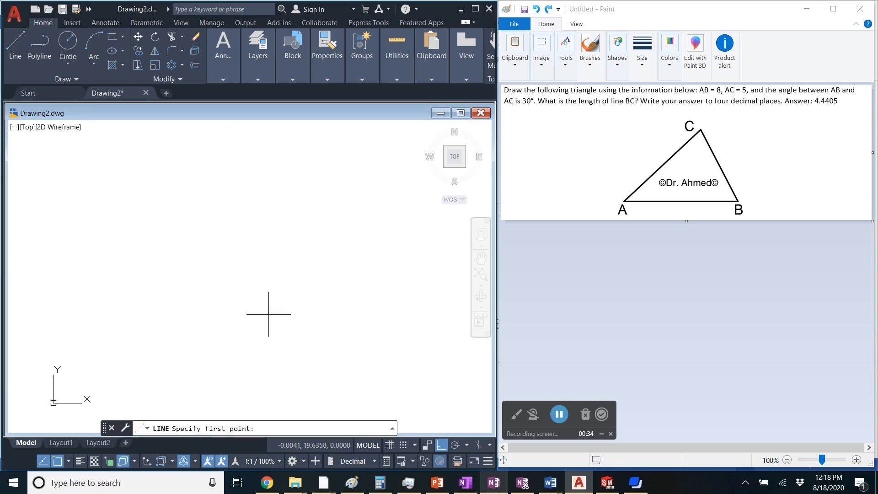
{"action": "left_click", "coordinate": [277, 333]}
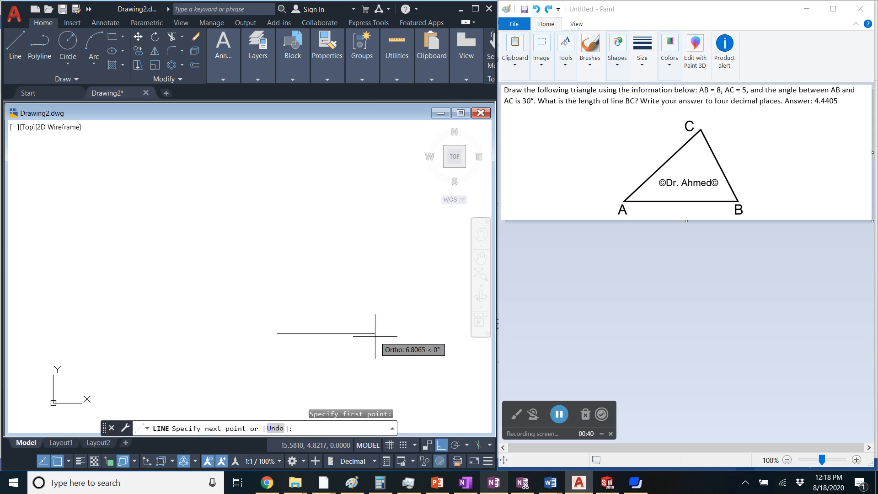
{"action": "type", "text": "8"}
{"action": "key", "text": "Return"}
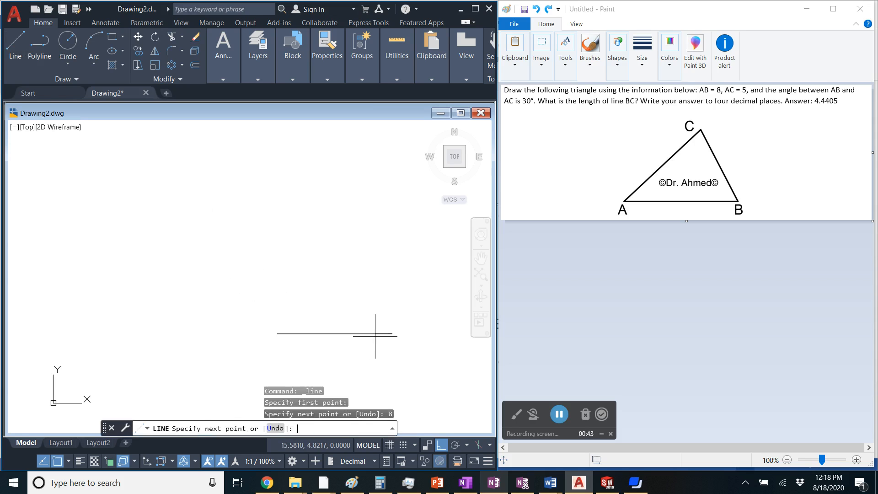
{"action": "right_click", "coordinate": [361, 245]}
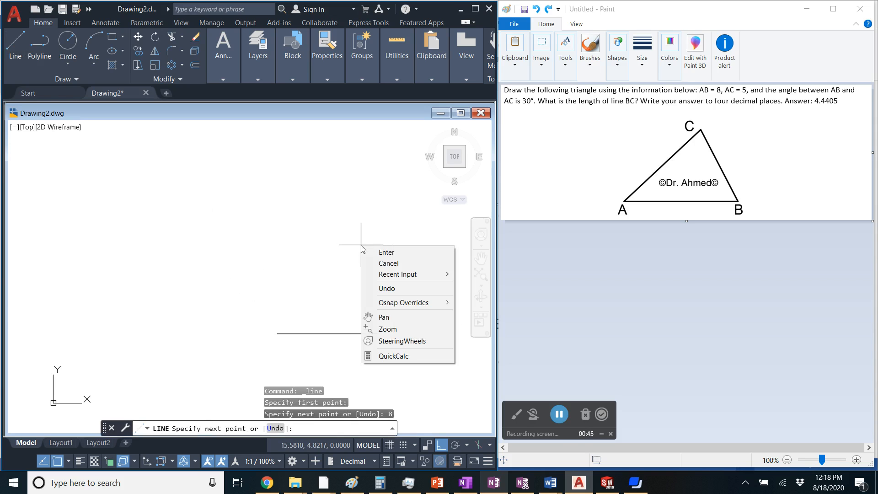
{"action": "left_click", "coordinate": [383, 264]}
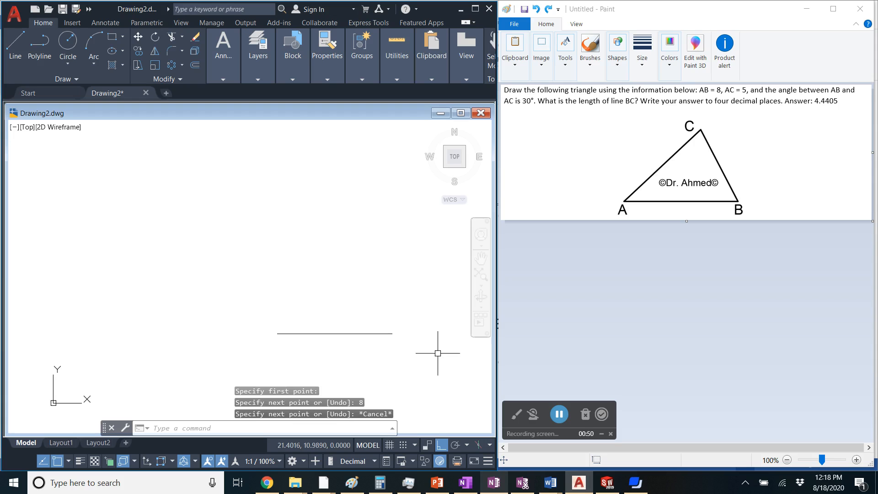
Turn on polar tracking with 30-degree angle increments (30, 60, 90, 120).
{"action": "left_click", "coordinate": [455, 445]}
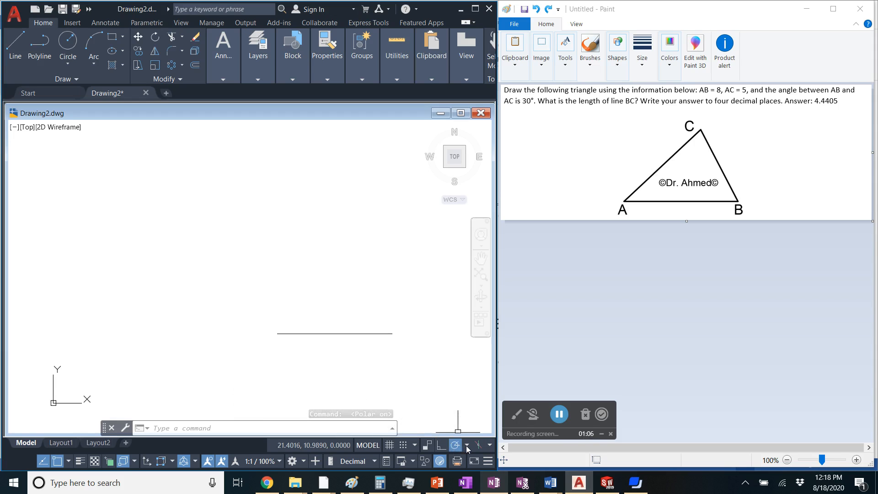
{"action": "left_click", "coordinate": [465, 445]}
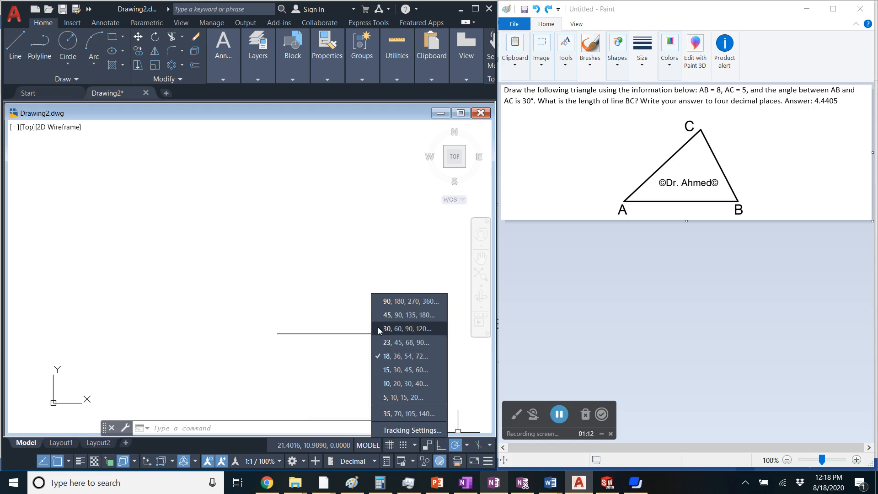
{"action": "left_click", "coordinate": [402, 329]}
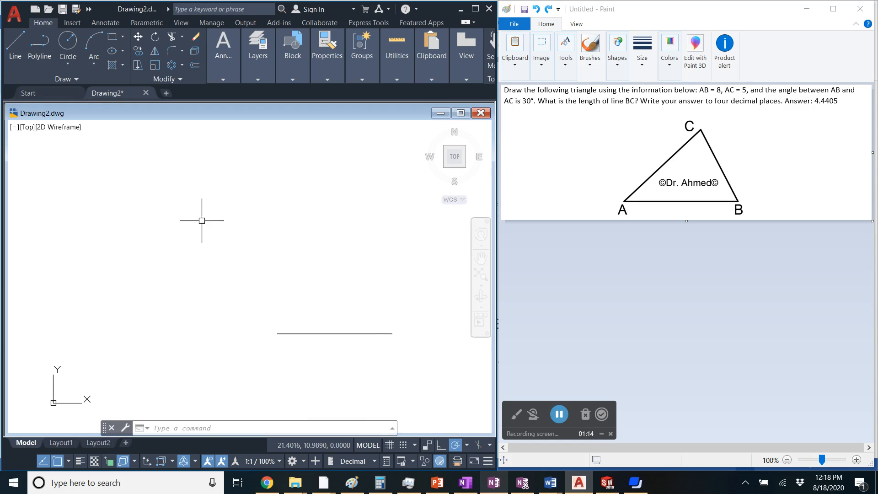
Draw a 5-unit line at 30° from the base line's left endpoint, then connect it to the base's right endpoint to close the triangle.
{"action": "left_click", "coordinate": [17, 53]}
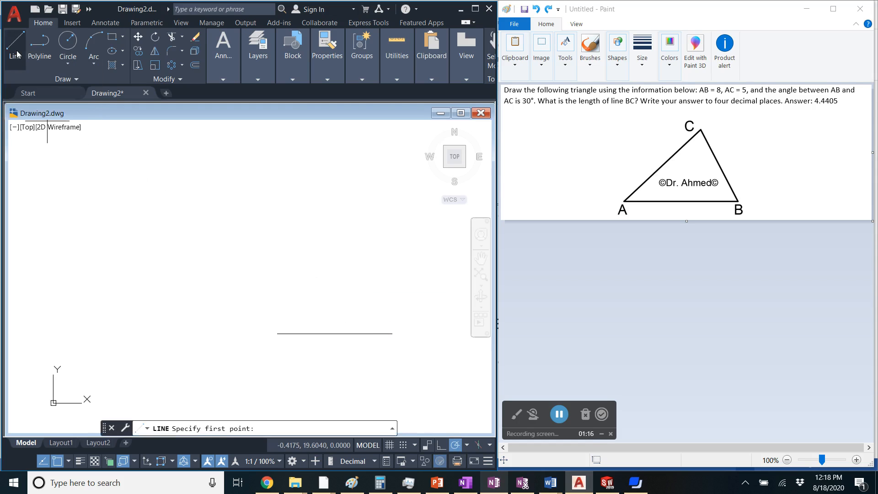
{"action": "left_click", "coordinate": [277, 333]}
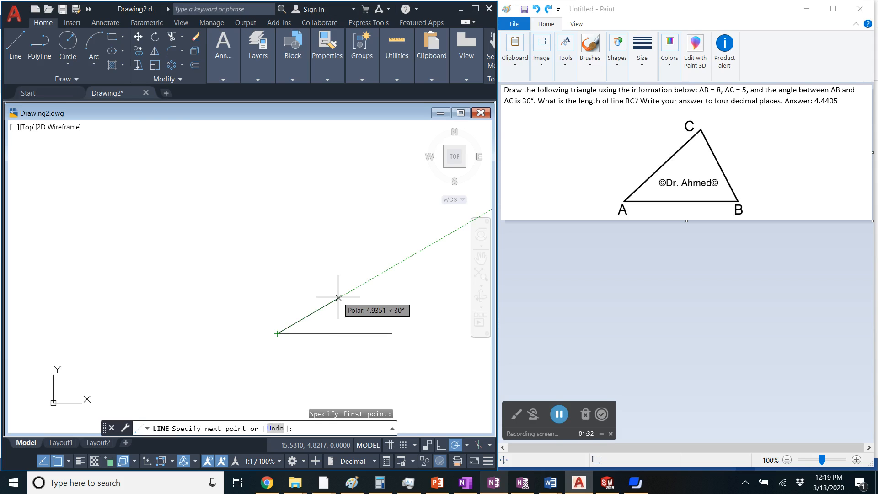
{"action": "type", "text": "5"}
{"action": "key", "text": "Return"}
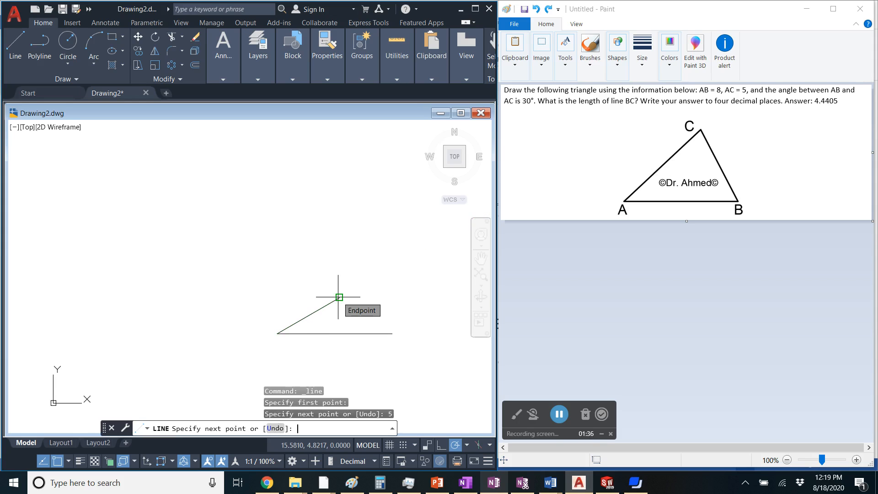
{"action": "left_click", "coordinate": [392, 333]}
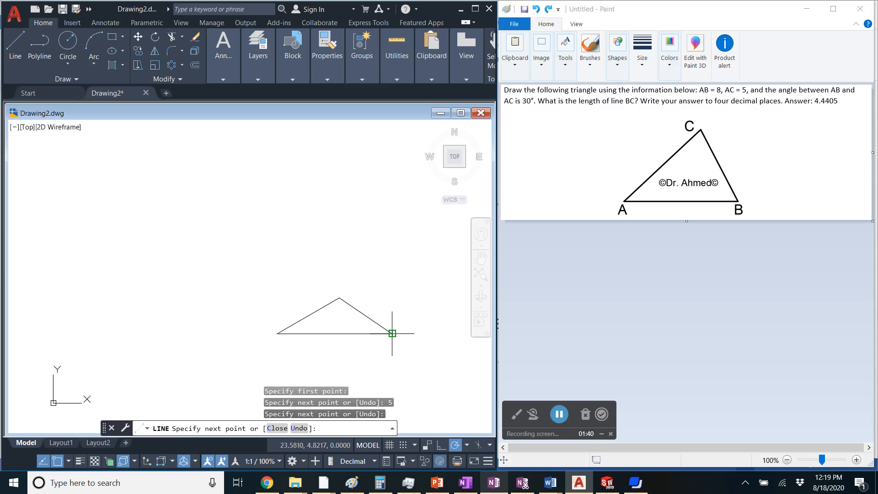
{"action": "right_click", "coordinate": [392, 257]}
{"action": "left_click", "coordinate": [415, 276]}
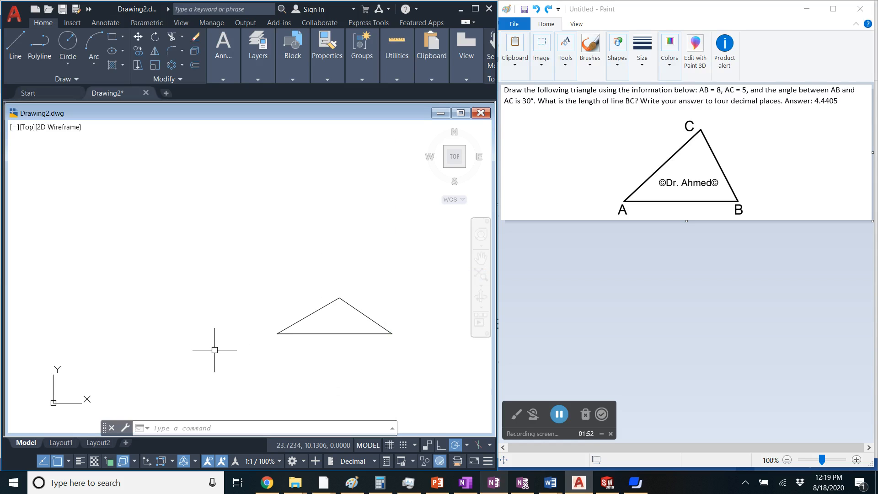
With Ortho mode on, draw a second horizontal line 8 units long to the left of the finished triangle.
{"action": "left_click", "coordinate": [442, 445]}
{"action": "left_click", "coordinate": [15, 48]}
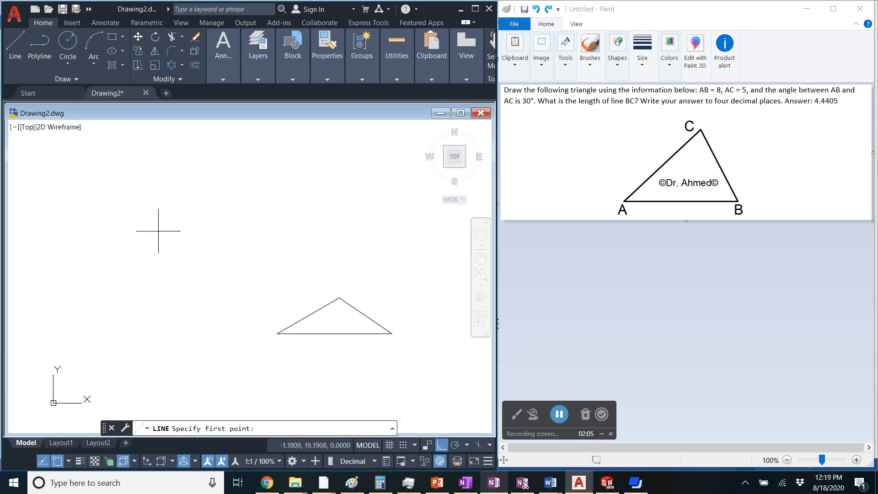
{"action": "left_click", "coordinate": [139, 330]}
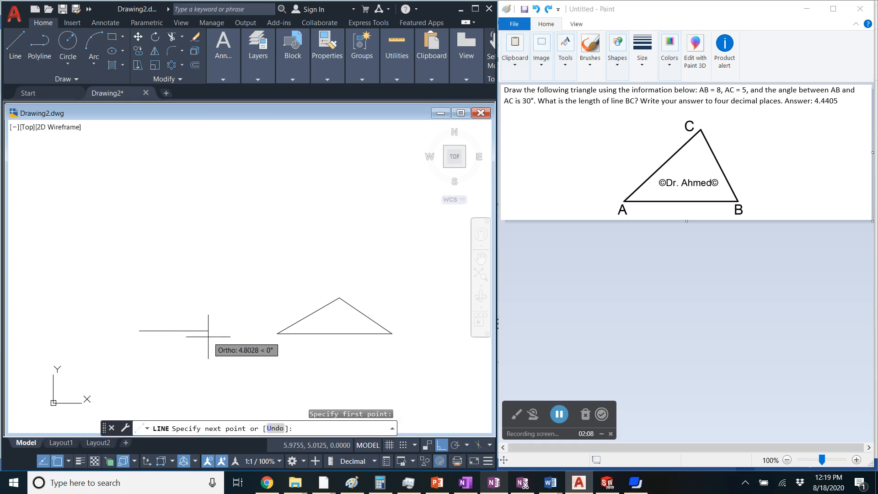
{"action": "type", "text": "8"}
{"action": "key", "text": "Return"}
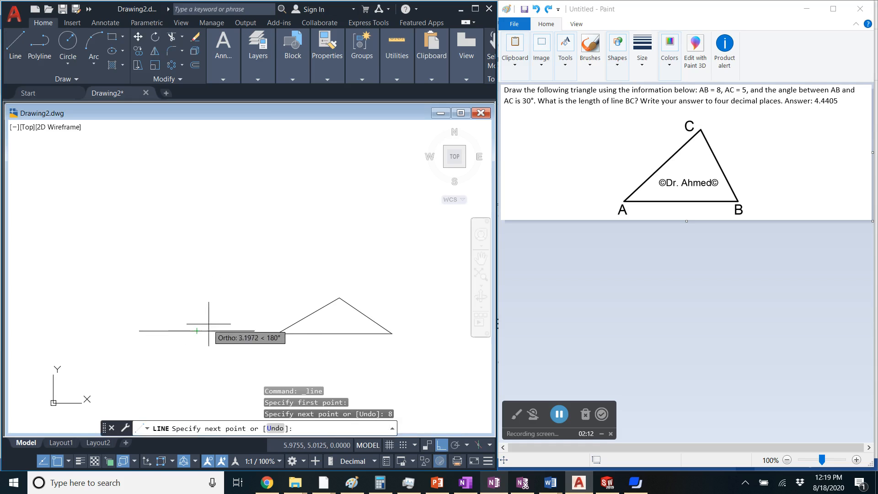
{"action": "right_click", "coordinate": [252, 263]}
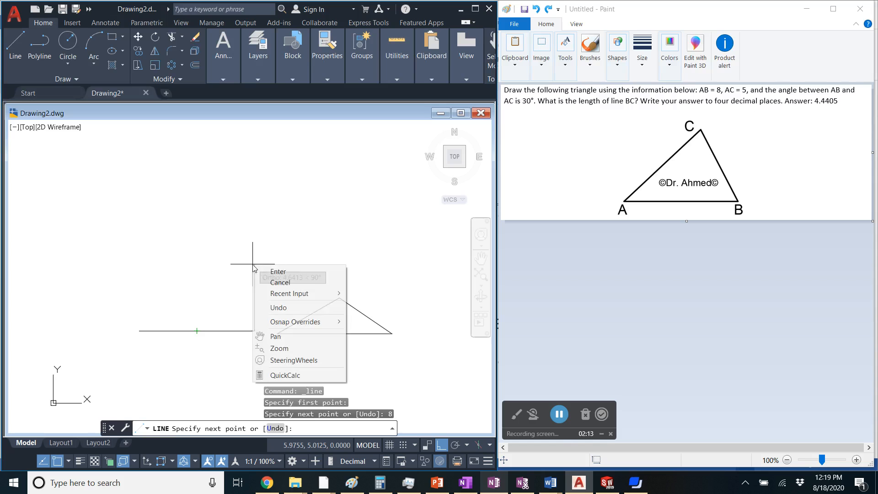
{"action": "left_click", "coordinate": [277, 283]}
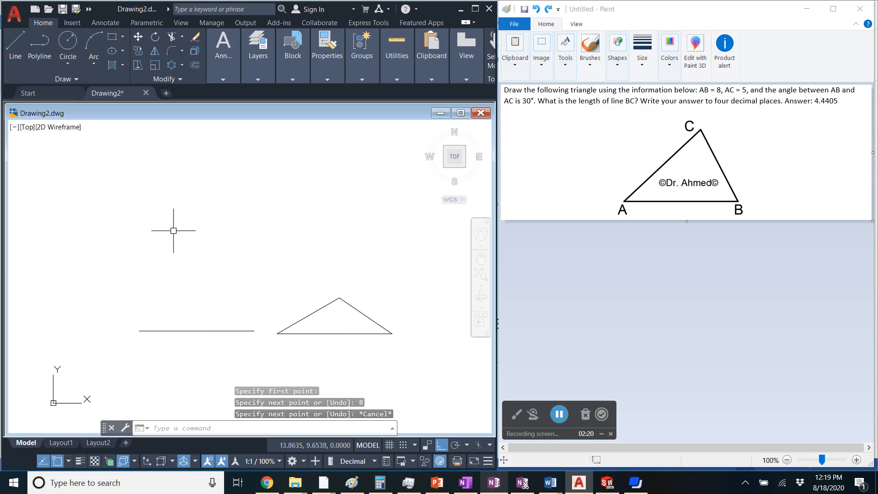
Draw a 5-unit horizontal line extending leftward from the left endpoint of the second 8-unit line.
{"action": "right_click", "coordinate": [173, 230]}
{"action": "left_click", "coordinate": [194, 238]}
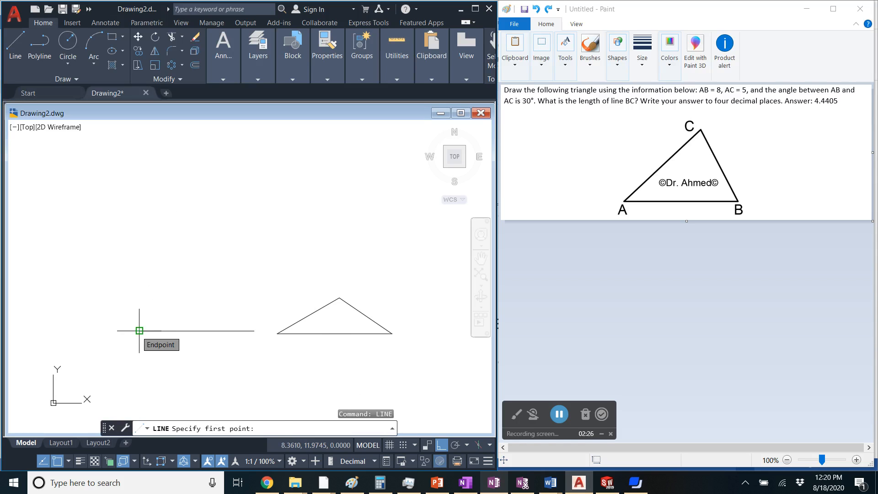
{"action": "left_click", "coordinate": [140, 330]}
{"action": "scroll", "coordinate": [115, 328], "scroll_direction": "down", "scroll_amount": 4}
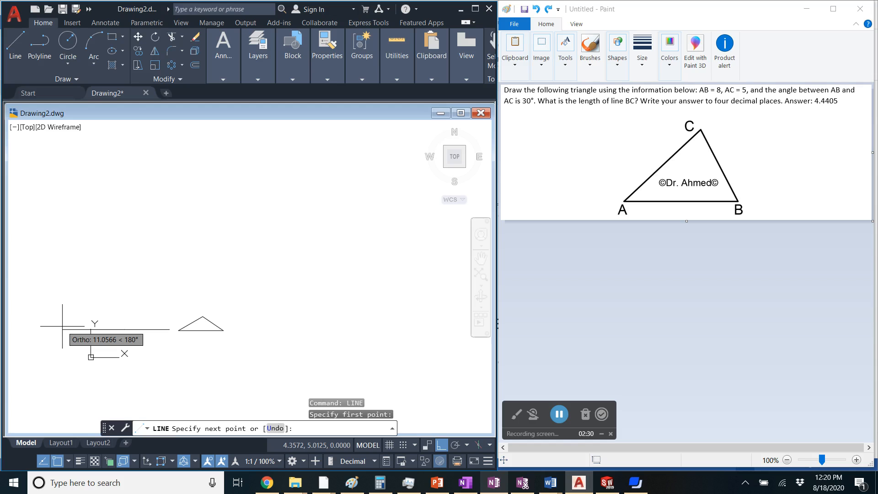
{"action": "type", "text": "5"}
{"action": "key", "text": "Return"}
{"action": "right_click", "coordinate": [106, 274]}
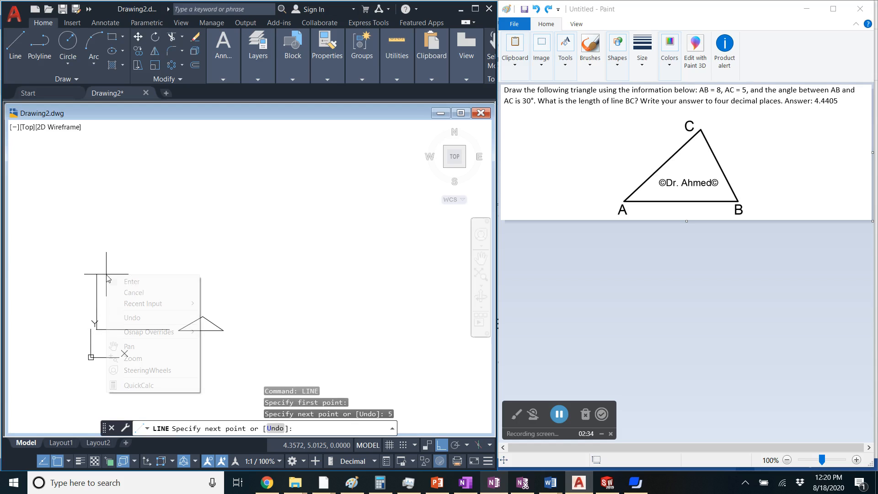
{"action": "left_click", "coordinate": [128, 293]}
{"action": "scroll", "coordinate": [87, 326], "scroll_direction": "up", "scroll_amount": 4}
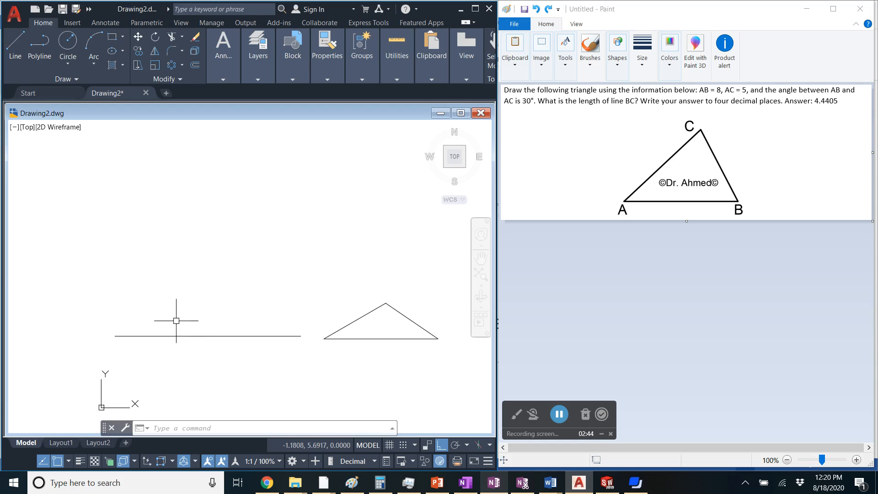
Rotate the 5-unit line by -150° about its shared endpoint with the 8-unit line, sketching the 150 angle at corner A in Paint for reference.
{"action": "left_click", "coordinate": [155, 39]}
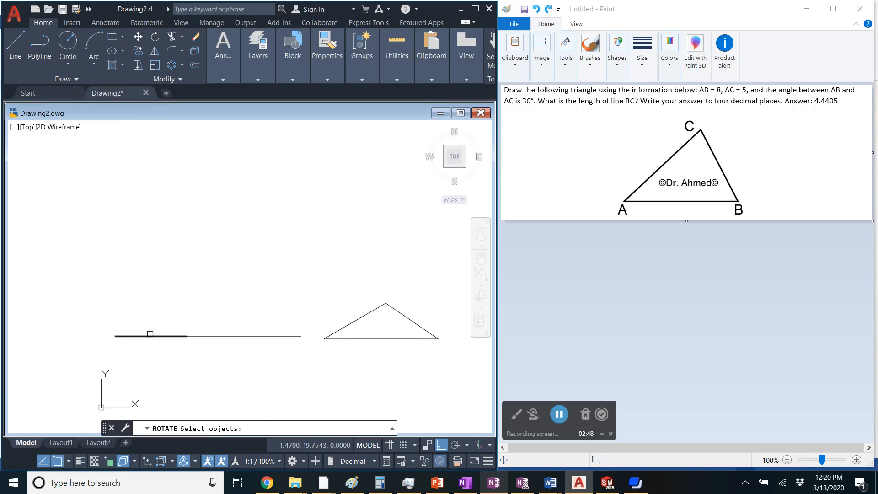
{"action": "left_click", "coordinate": [149, 336]}
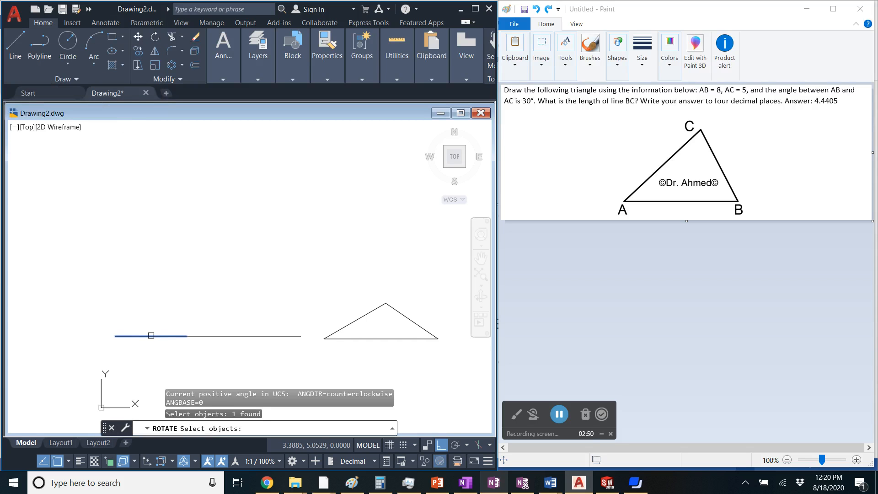
{"action": "key", "text": "Return"}
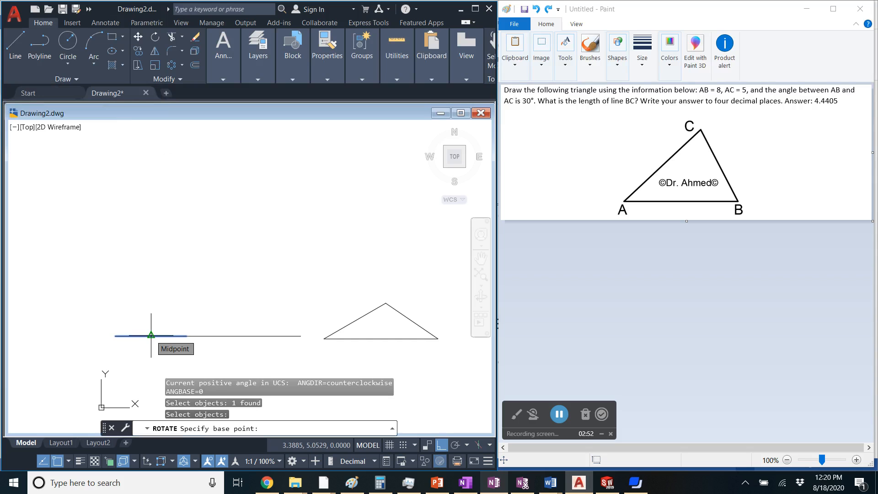
{"action": "left_click", "coordinate": [186, 336]}
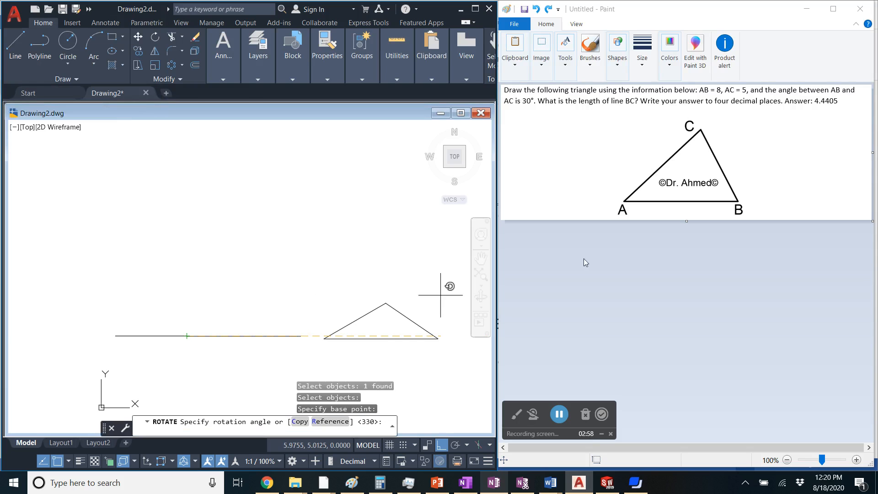
{"action": "left_click", "coordinate": [641, 185]}
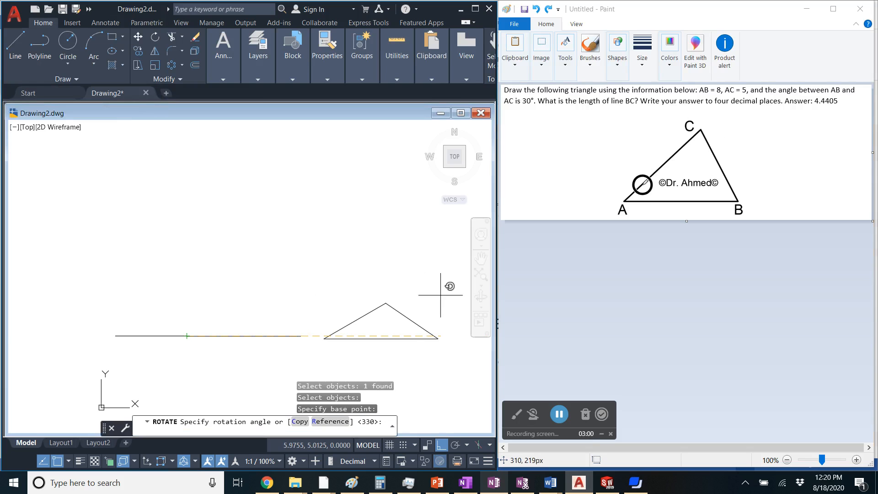
{"action": "mouse_move", "coordinate": [651, 194]}
{"action": "left_mouse_down"}
{"action": "mouse_move", "coordinate": [646, 181]}
{"action": "mouse_move", "coordinate": [648, 196]}
{"action": "mouse_move", "coordinate": [583, 201]}
{"action": "mouse_move", "coordinate": [606, 165]}
{"action": "mouse_move", "coordinate": [608, 187]}
{"action": "mouse_move", "coordinate": [599, 187]}
{"action": "mouse_move", "coordinate": [613, 167]}
{"action": "mouse_move", "coordinate": [623, 171]}
{"action": "mouse_move", "coordinate": [613, 165]}
{"action": "left_mouse_up"}
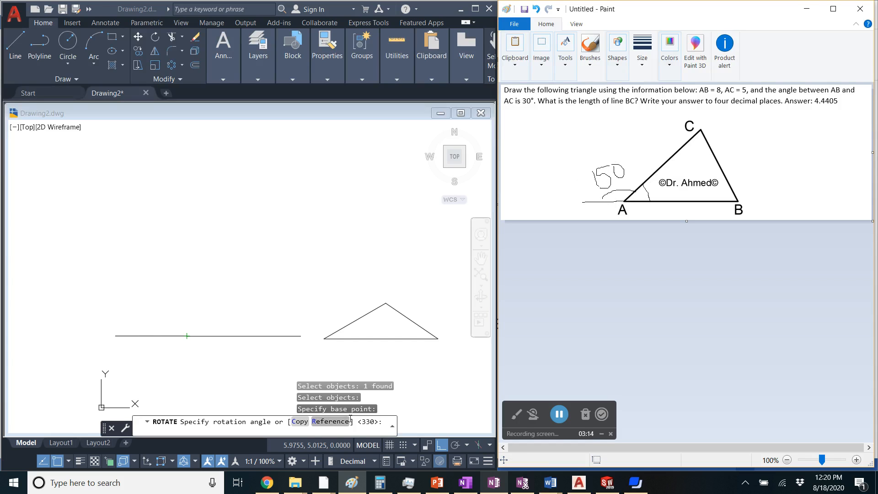
{"action": "left_click", "coordinate": [290, 432]}
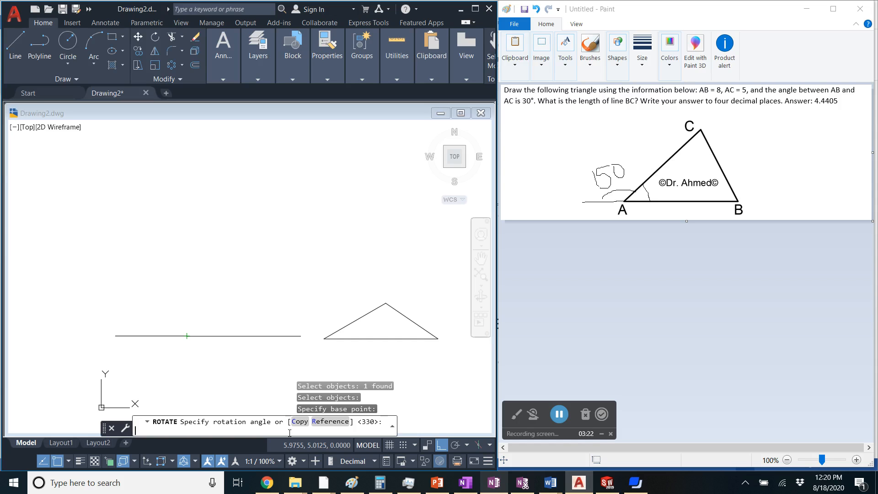
{"action": "type", "text": "-150"}
{"action": "key", "text": "Return"}
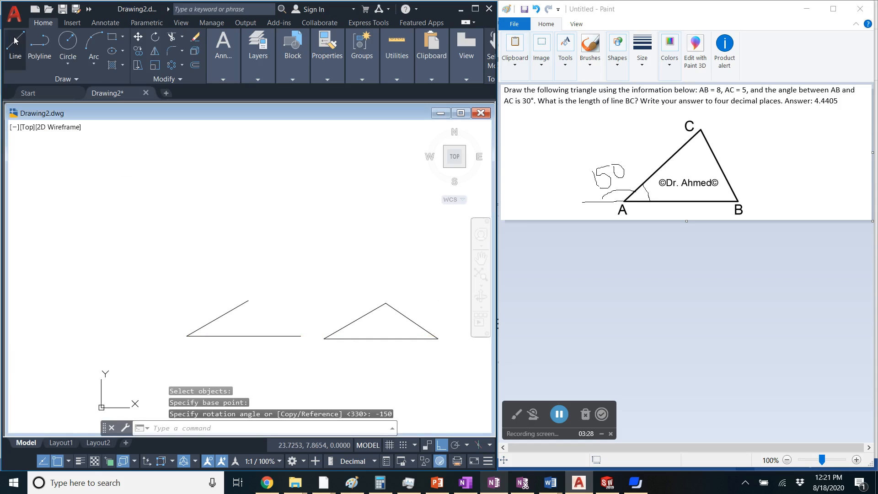
Close the second triangle with a line from the rotated line's free end to the base's right endpoint.
{"action": "left_click", "coordinate": [248, 300]}
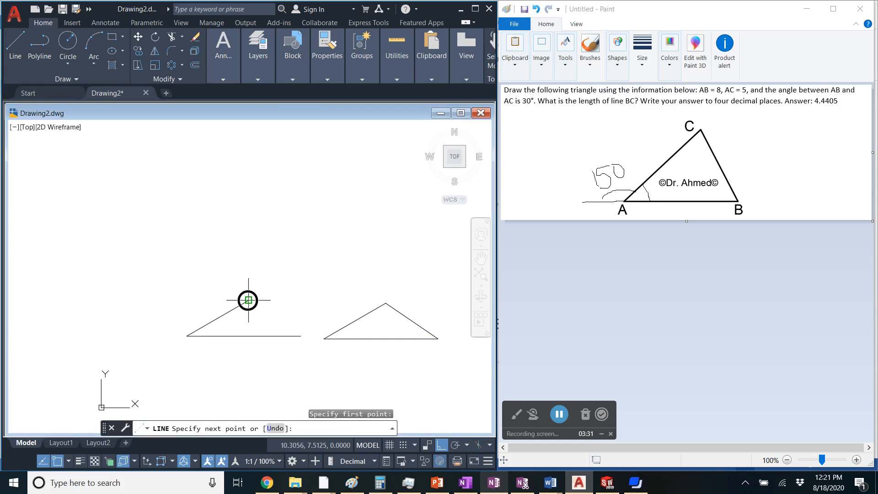
{"action": "left_click", "coordinate": [300, 335]}
{"action": "right_click", "coordinate": [309, 275]}
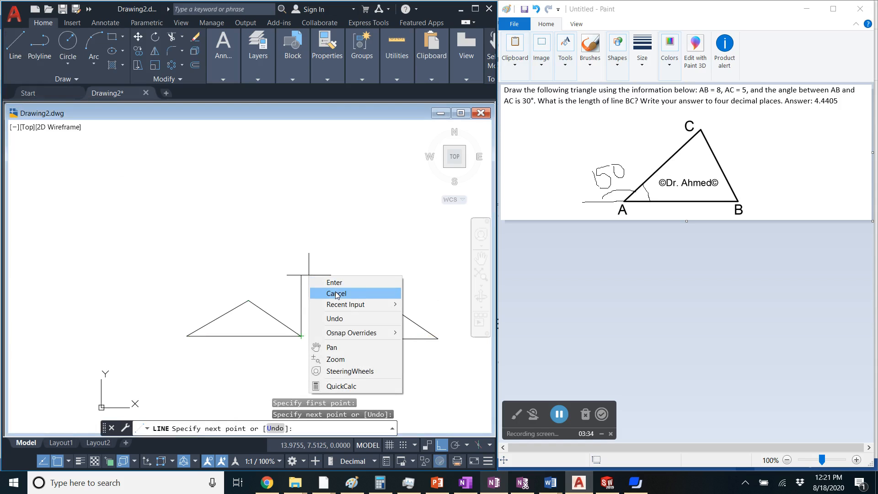
{"action": "left_click", "coordinate": [339, 293]}
{"action": "scroll", "coordinate": [250, 307], "scroll_direction": "down", "scroll_amount": 4}
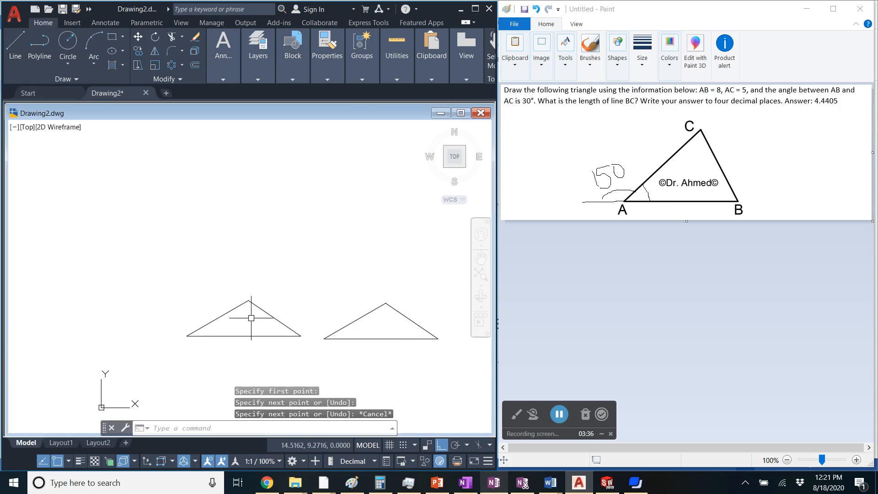
Check the length of side BC of the first triangle in its line properties, and clear the selection.
{"action": "scroll", "coordinate": [285, 313], "scroll_direction": "up", "scroll_amount": 2}
{"action": "scroll", "coordinate": [285, 313], "scroll_direction": "up", "scroll_amount": 2}
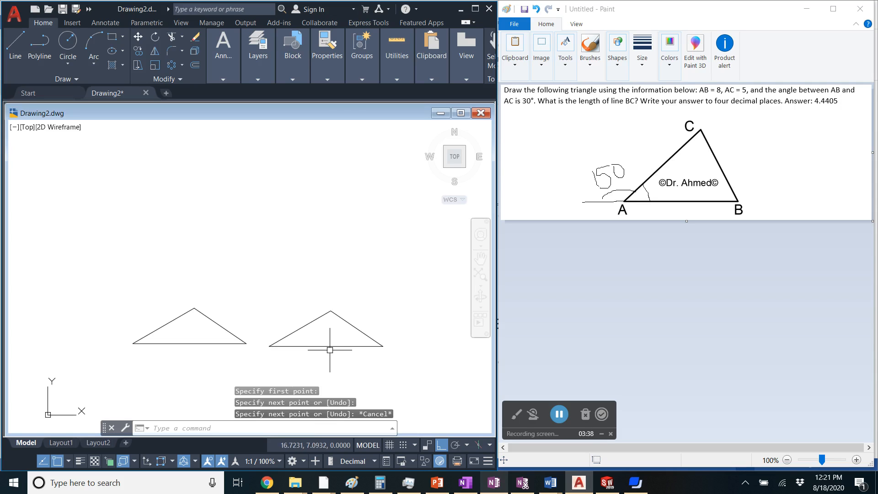
{"action": "scroll", "coordinate": [329, 350], "scroll_direction": "up", "scroll_amount": 2}
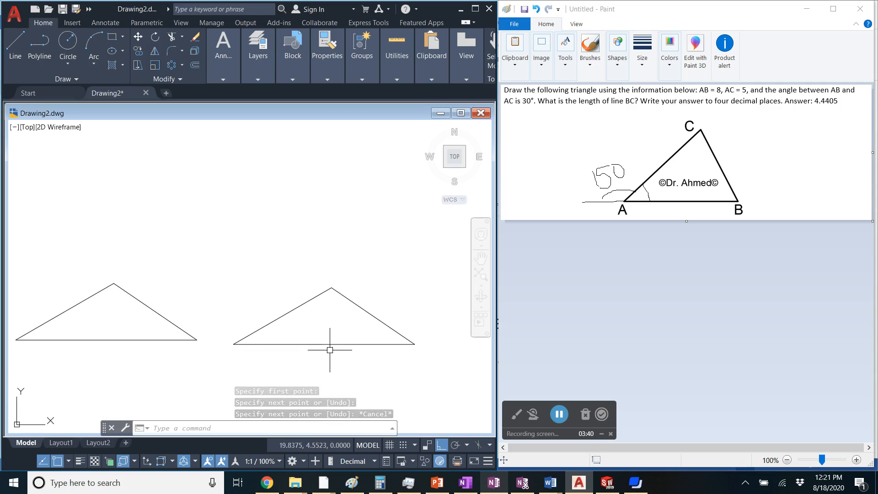
{"action": "scroll", "coordinate": [224, 284], "scroll_direction": "down", "scroll_amount": 2}
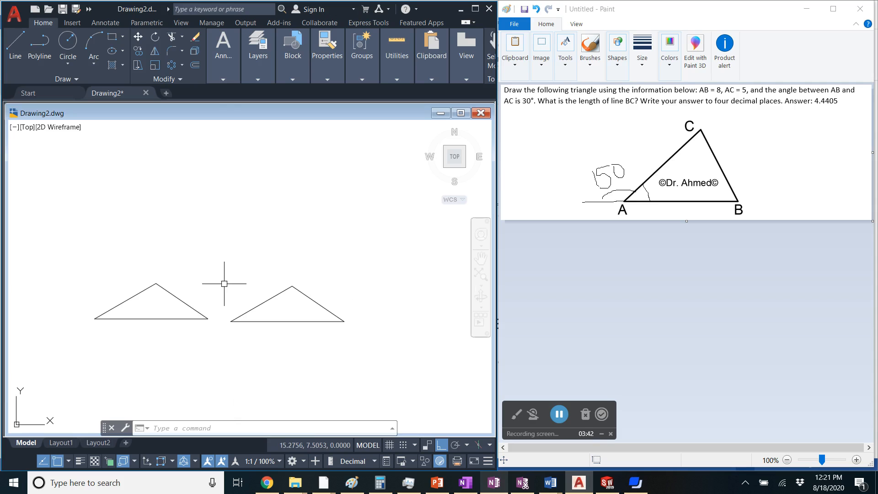
{"action": "scroll", "coordinate": [224, 284], "scroll_direction": "up", "scroll_amount": 2}
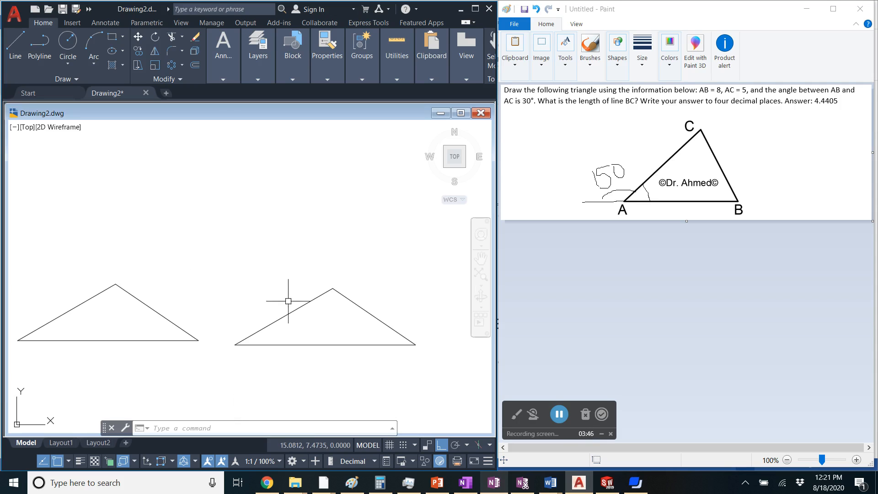
{"action": "left_click", "coordinate": [367, 308]}
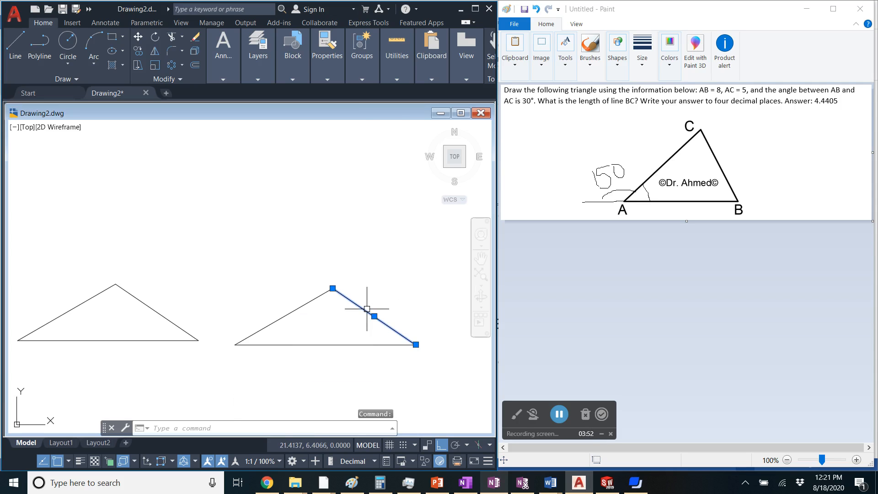
{"action": "right_click", "coordinate": [367, 312]}
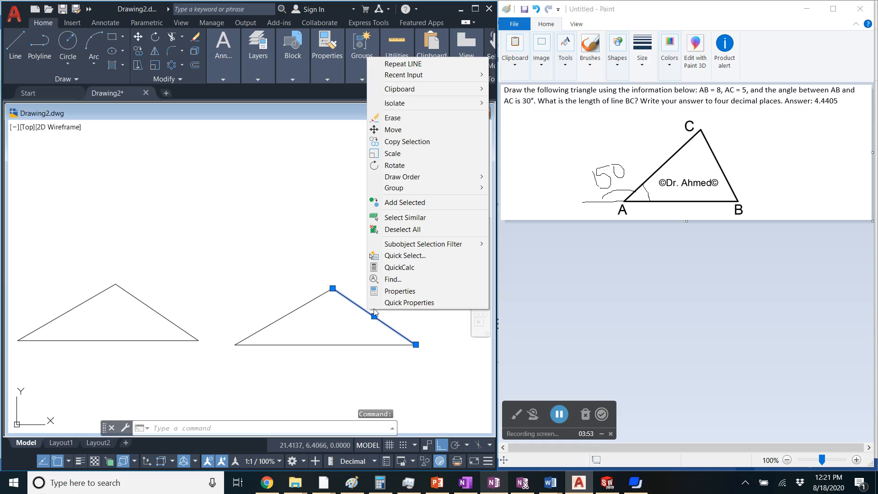
{"action": "left_click", "coordinate": [393, 292]}
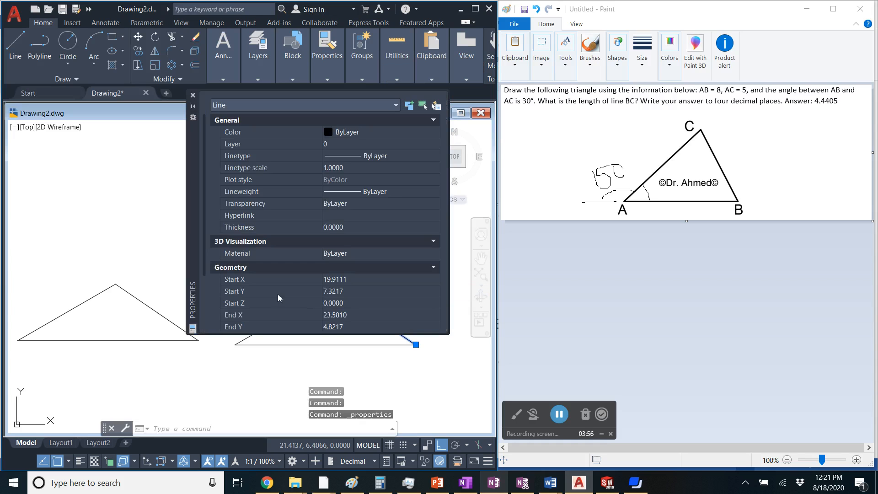
{"action": "scroll", "coordinate": [280, 294], "scroll_direction": "down", "scroll_amount": 3}
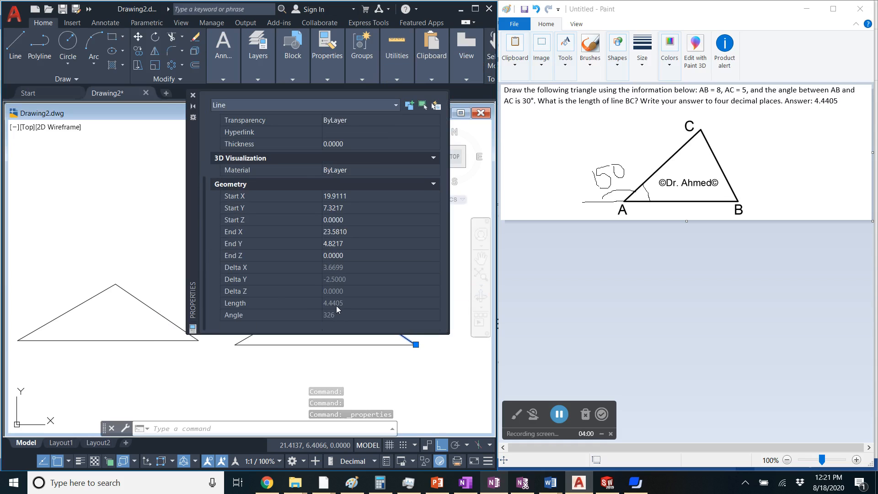
{"action": "left_click", "coordinate": [193, 94]}
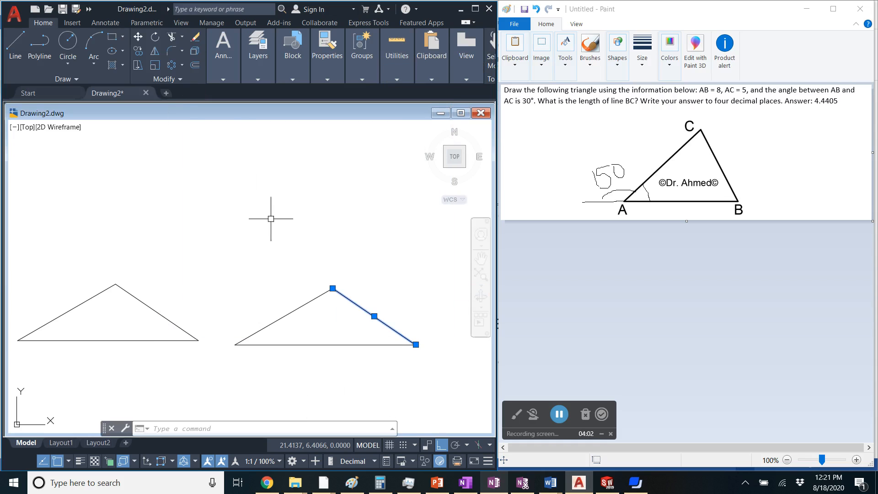
{"action": "key", "text": "Escape"}
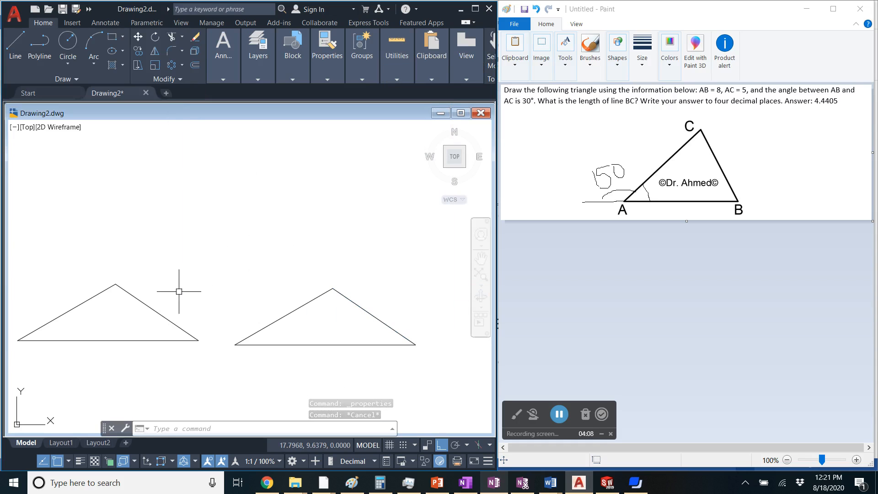
Measure side BC of the second triangle with the DIST command, from the base's right endpoint to the apex.
{"action": "left_click", "coordinate": [192, 428]}
{"action": "type", "text": "di"}
{"action": "key", "text": "Return"}
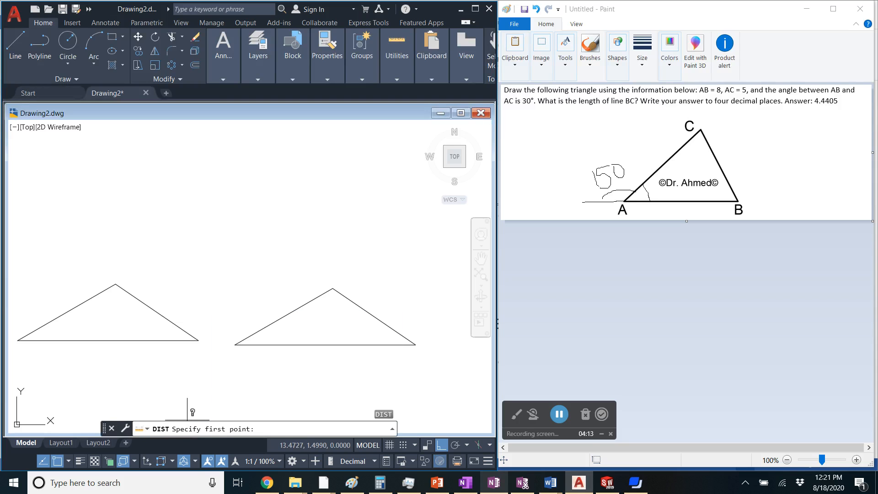
{"action": "left_click", "coordinate": [198, 340]}
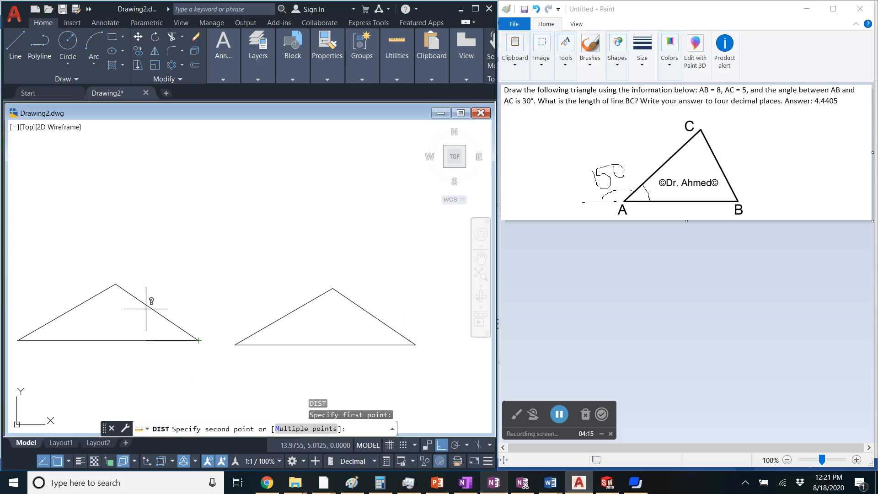
{"action": "left_click", "coordinate": [116, 283]}
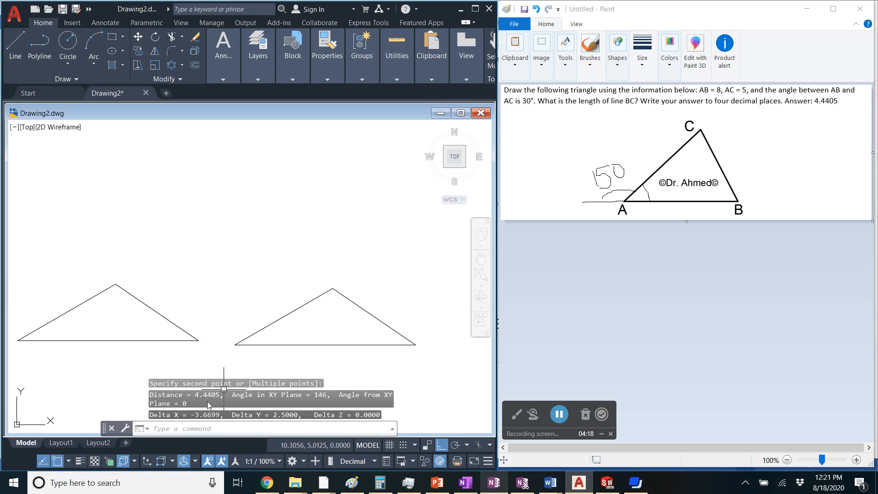